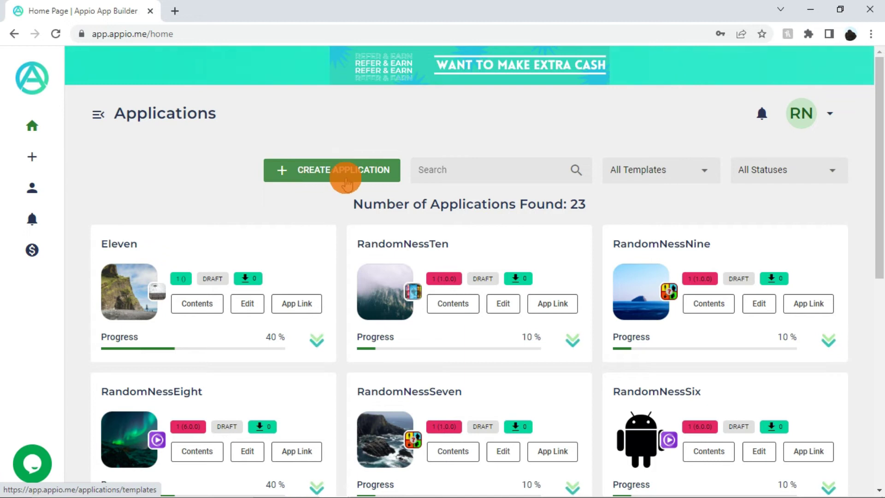
- Start a new application from the Applications page to see the available templates
{"action": "left_click", "coordinate": [345, 182]}
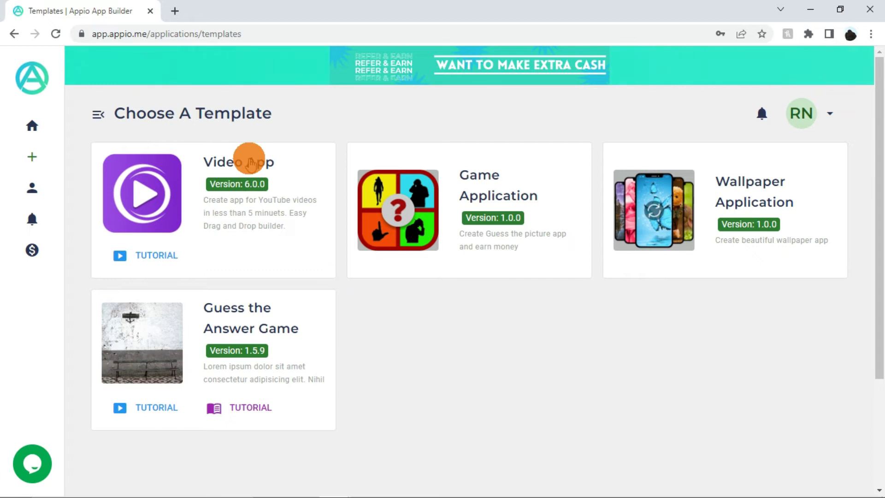
- Pick the Video App template, cancel its name prompt, and return to the Applications home list
{"action": "left_click", "coordinate": [249, 161]}
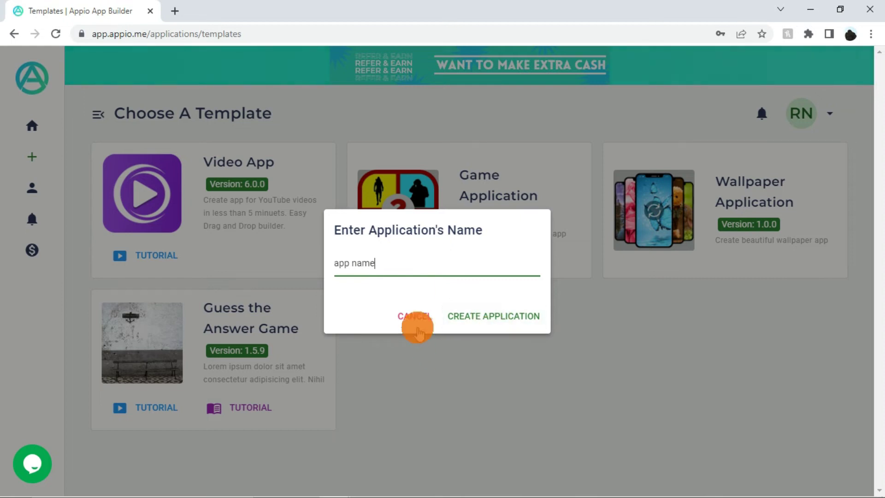
{"action": "left_click", "coordinate": [415, 322]}
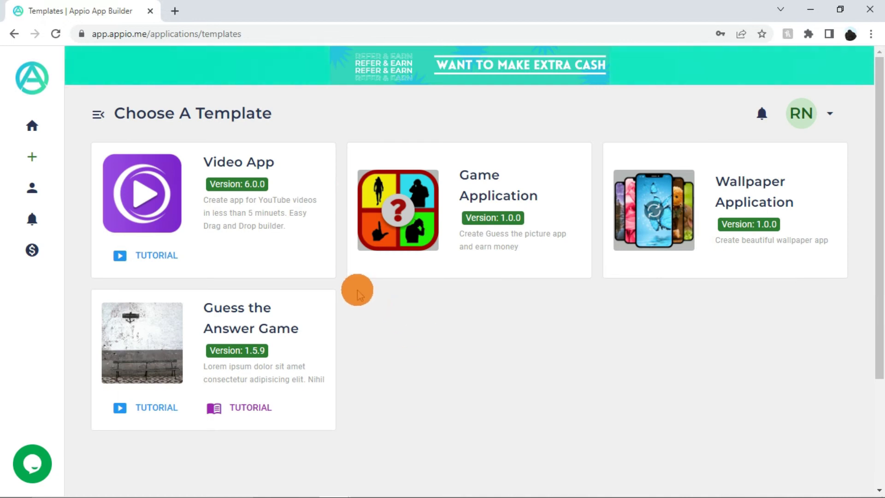
{"action": "left_click", "coordinate": [35, 122]}
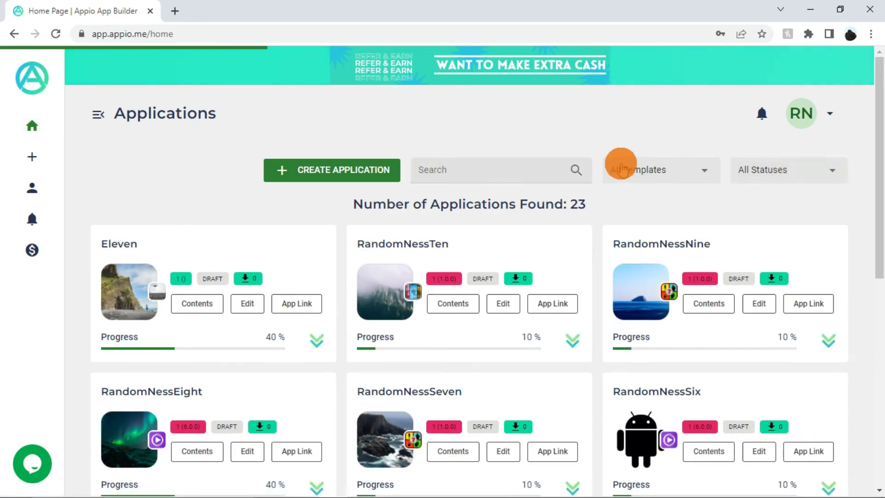
{"action": "left_click", "coordinate": [465, 175]}
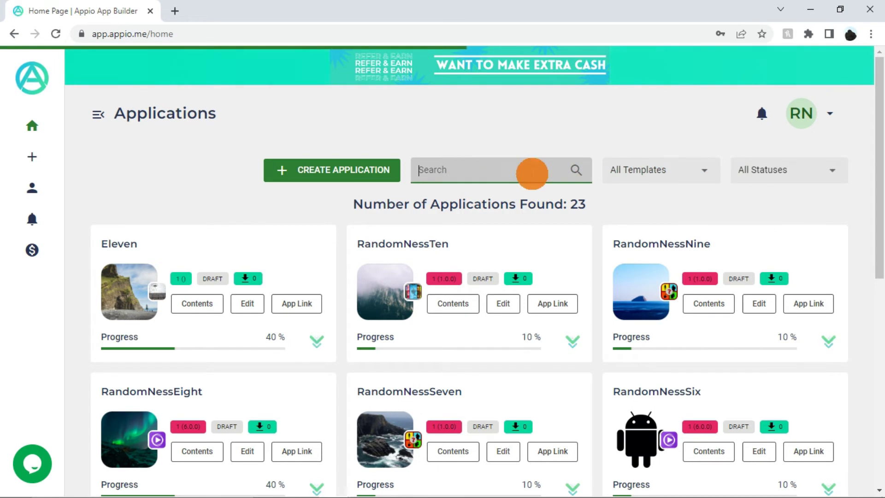
{"action": "left_click", "coordinate": [677, 170]}
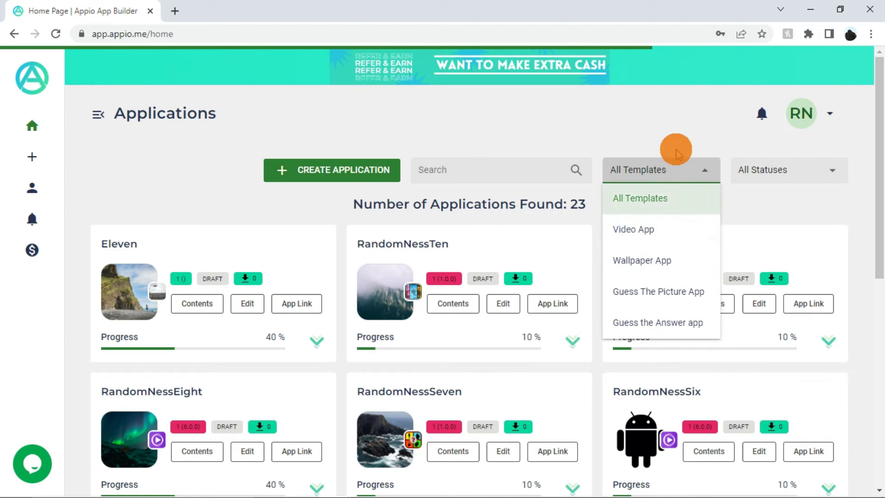
{"action": "left_click", "coordinate": [679, 146]}
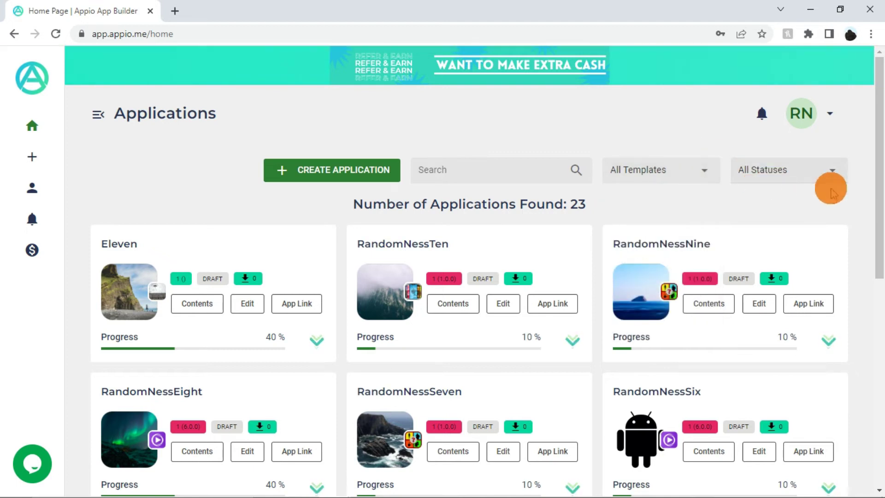
{"action": "left_click", "coordinate": [825, 174]}
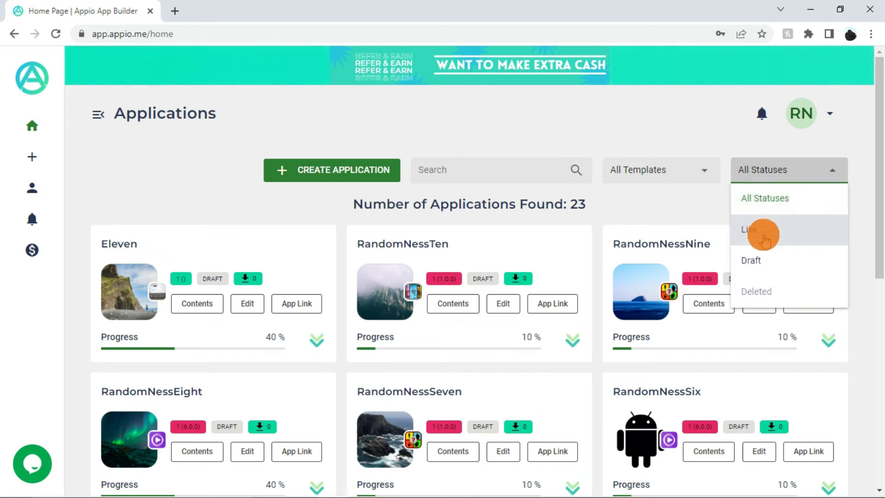
{"action": "left_click", "coordinate": [703, 205]}
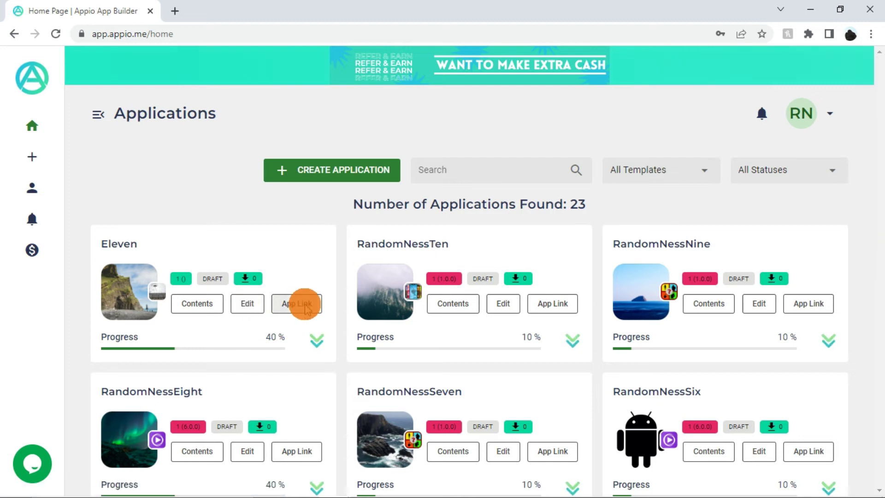
{"action": "left_click", "coordinate": [306, 306]}
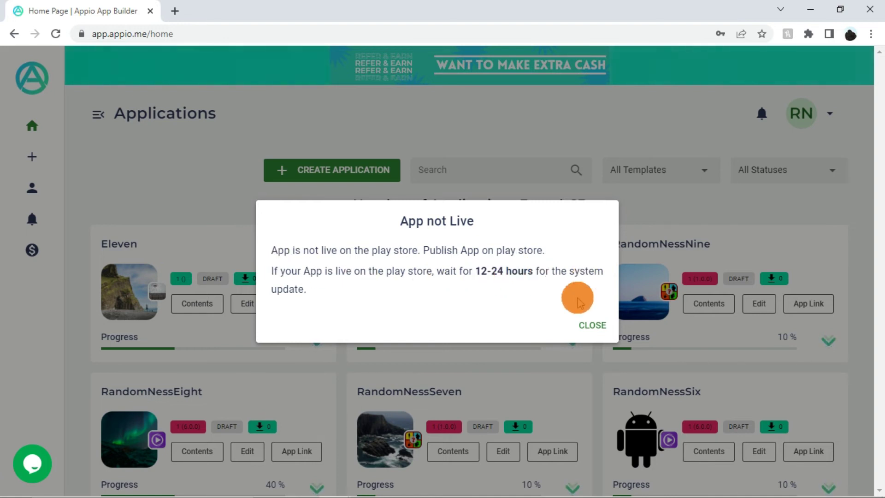
{"action": "left_click", "coordinate": [594, 326]}
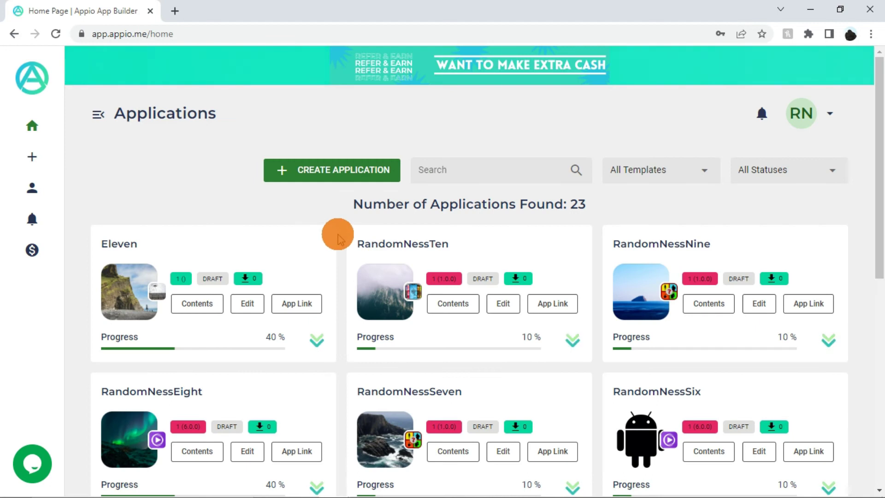
- Expand the Progress panels on the Eleven and RandomNessTen app cards
{"action": "scroll", "coordinate": [336, 234], "scroll_direction": "down", "scroll_amount": 1}
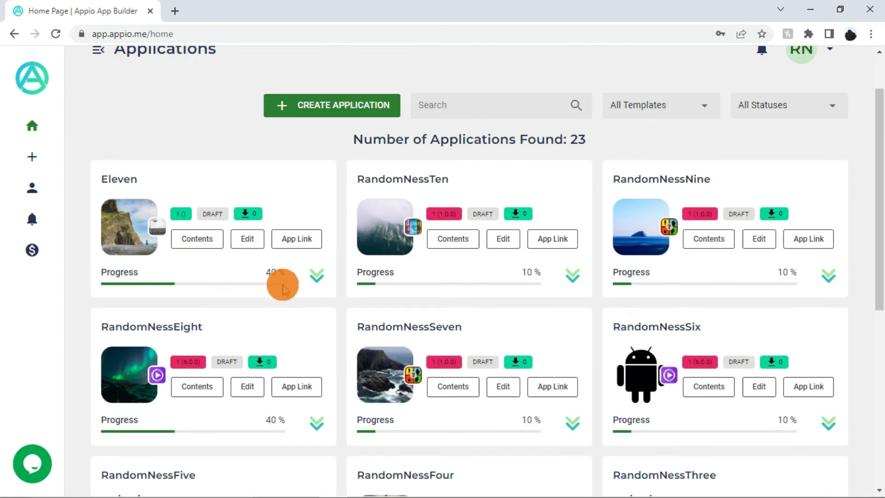
{"action": "left_click", "coordinate": [319, 276]}
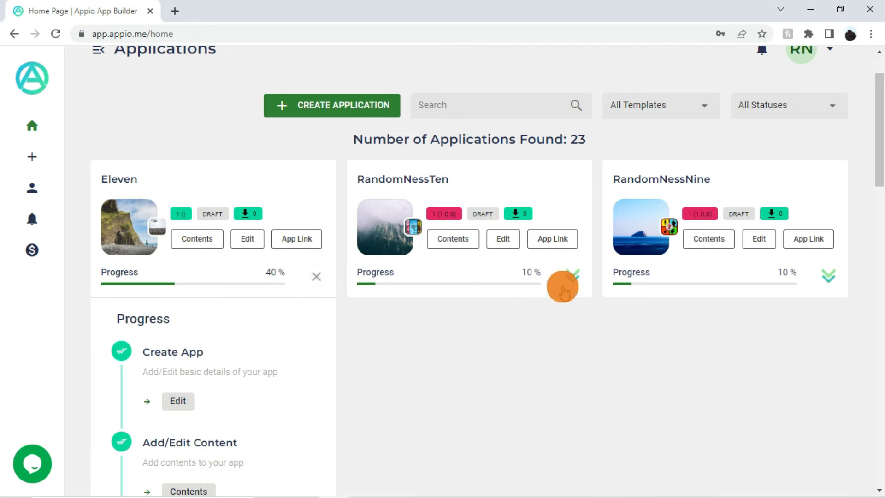
{"action": "left_click", "coordinate": [576, 279]}
{"action": "scroll", "coordinate": [345, 286], "scroll_direction": "down", "scroll_amount": 2}
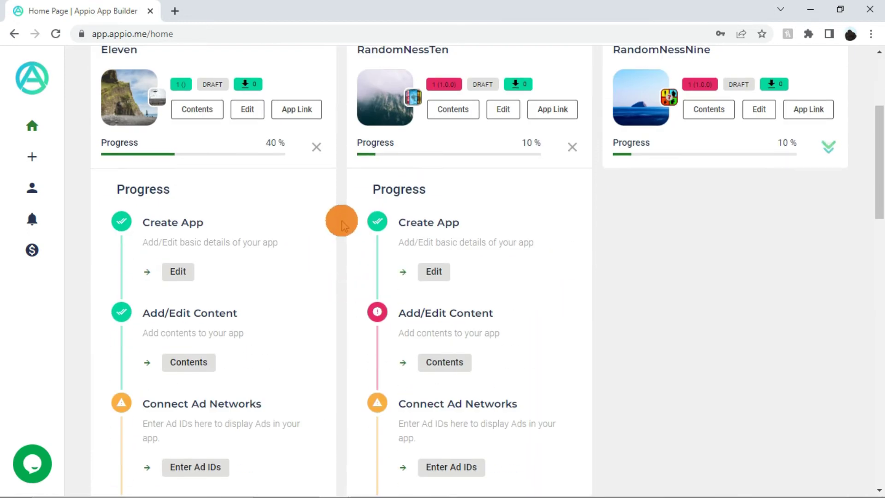
{"action": "scroll", "coordinate": [342, 223], "scroll_direction": "down", "scroll_amount": 1}
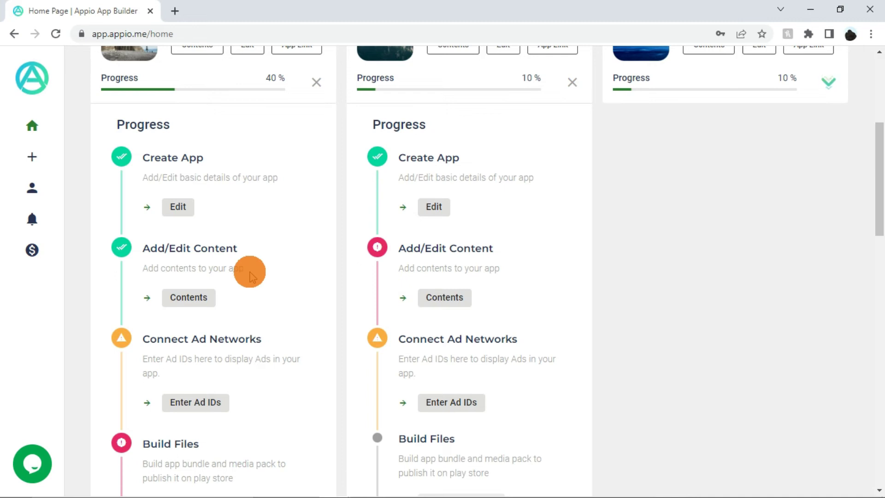
- Scroll through both expanded progress panels to their Build Files steps
{"action": "scroll", "coordinate": [251, 277], "scroll_direction": "down", "scroll_amount": 3}
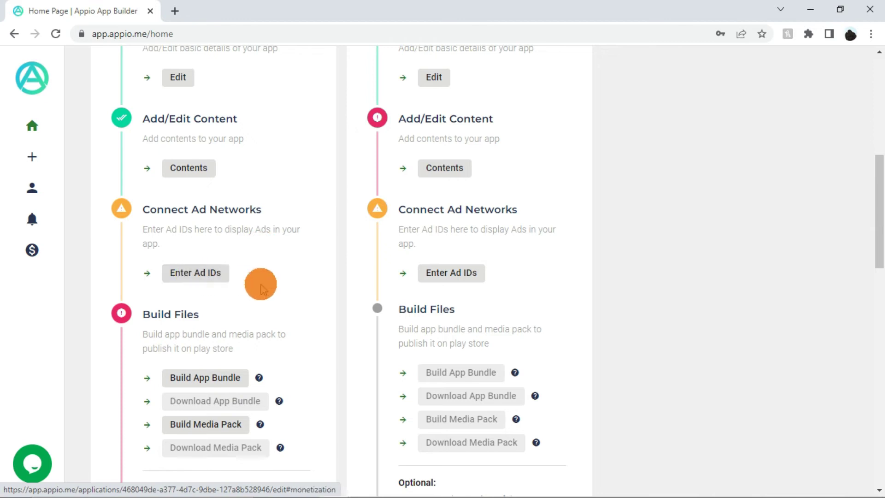
{"action": "scroll", "coordinate": [281, 261], "scroll_direction": "down", "scroll_amount": 3}
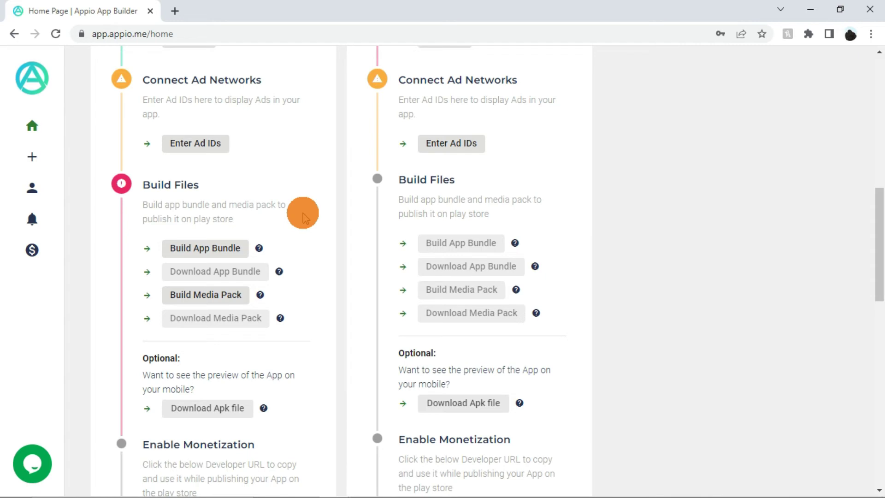
{"action": "scroll", "coordinate": [302, 212], "scroll_direction": "up", "scroll_amount": 5}
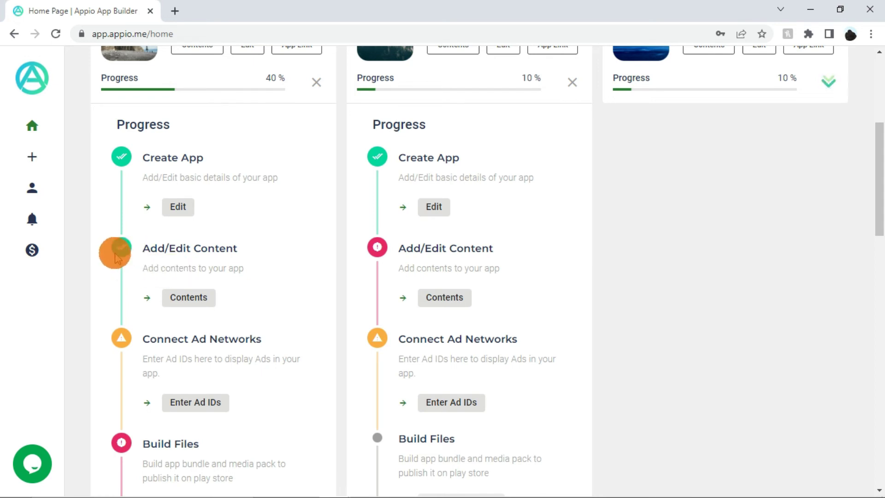
{"action": "scroll", "coordinate": [276, 253], "scroll_direction": "down", "scroll_amount": 5}
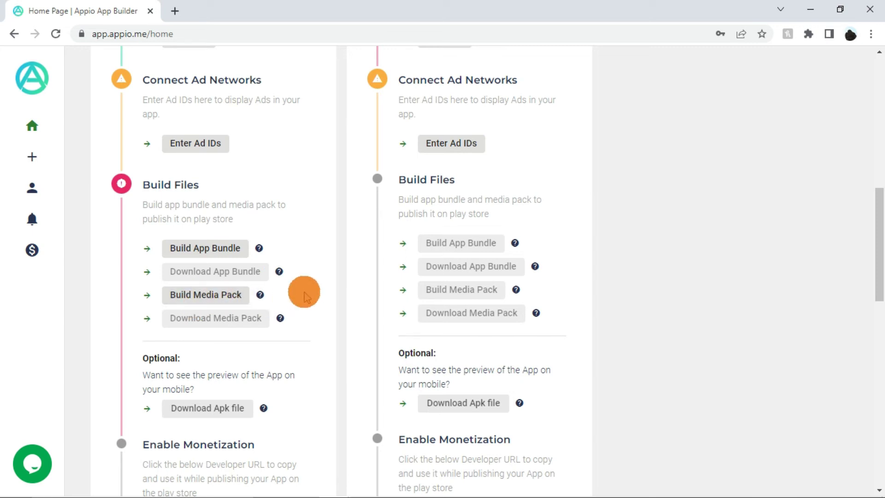
{"action": "scroll", "coordinate": [573, 290], "scroll_direction": "up", "scroll_amount": 3}
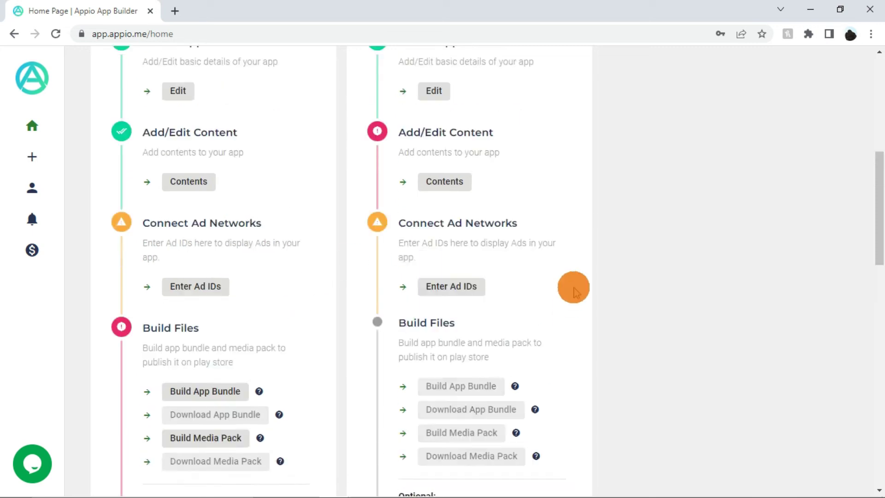
{"action": "scroll", "coordinate": [574, 289], "scroll_direction": "up", "scroll_amount": 4}
{"action": "scroll", "coordinate": [508, 335], "scroll_direction": "down", "scroll_amount": 5}
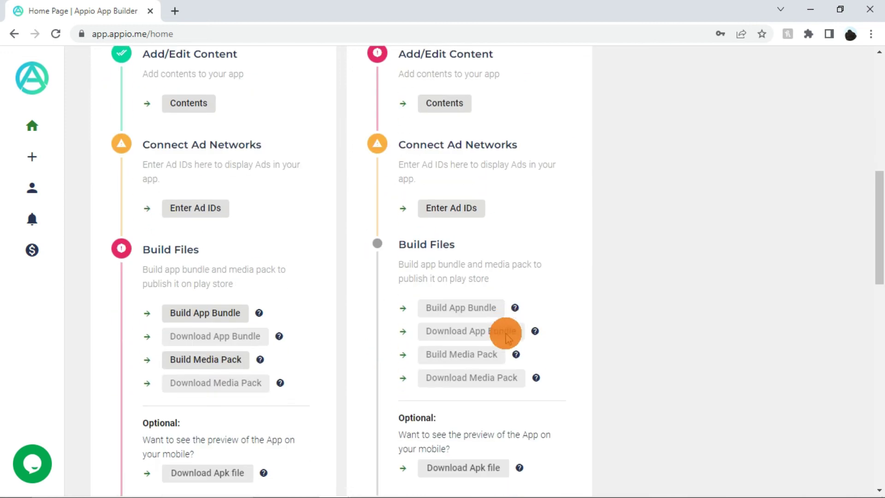
{"action": "left_click", "coordinate": [207, 312]}
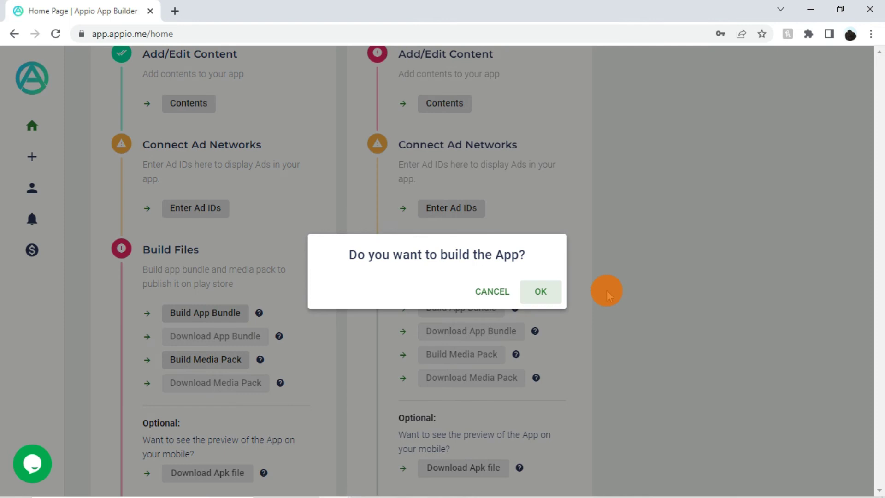
{"action": "left_click", "coordinate": [494, 291]}
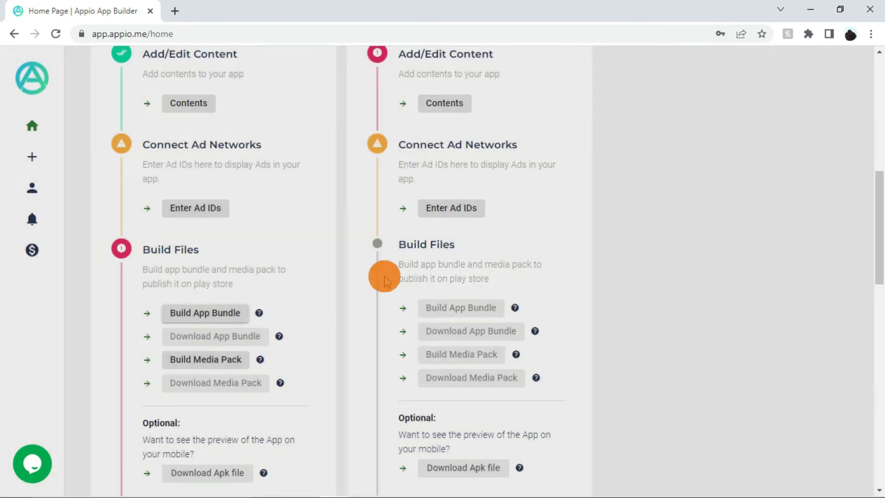
{"action": "scroll", "coordinate": [316, 276], "scroll_direction": "down", "scroll_amount": 3}
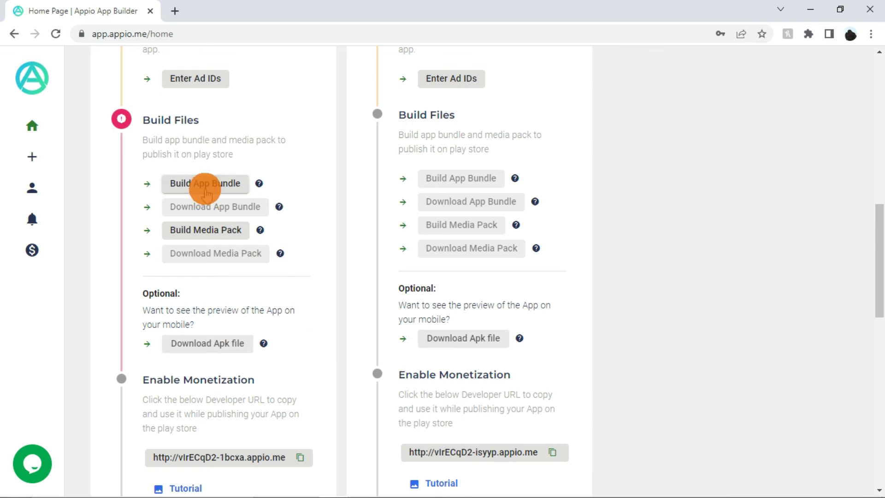
- Copy the first app's Developer URL and open the Enable Monetization tutorial image
{"action": "scroll", "coordinate": [312, 336], "scroll_direction": "down", "scroll_amount": 4}
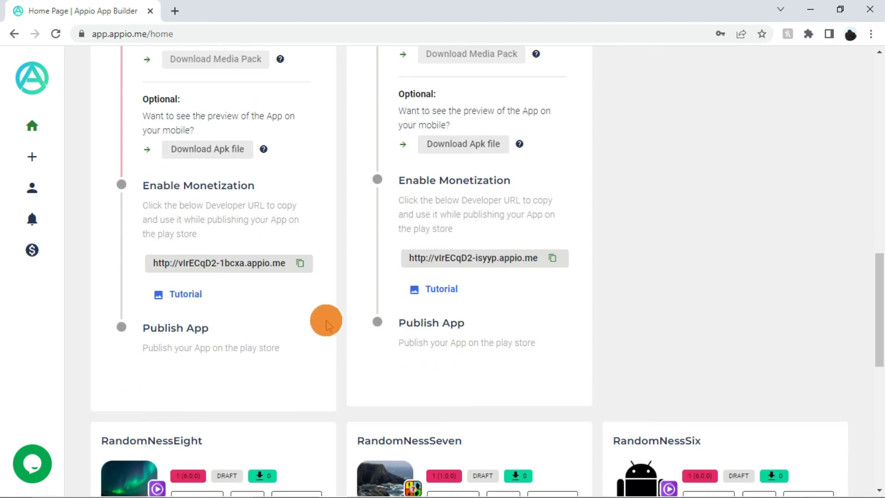
{"action": "scroll", "coordinate": [313, 312], "scroll_direction": "up", "scroll_amount": 1}
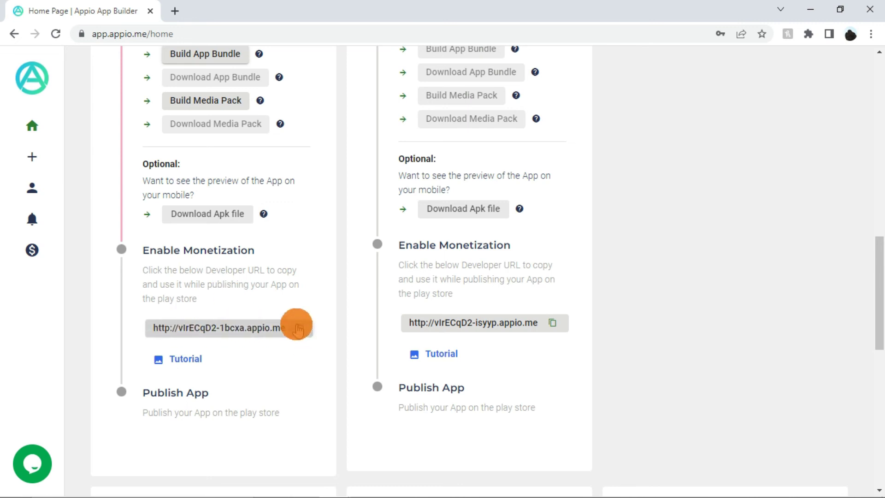
{"action": "left_click", "coordinate": [297, 328]}
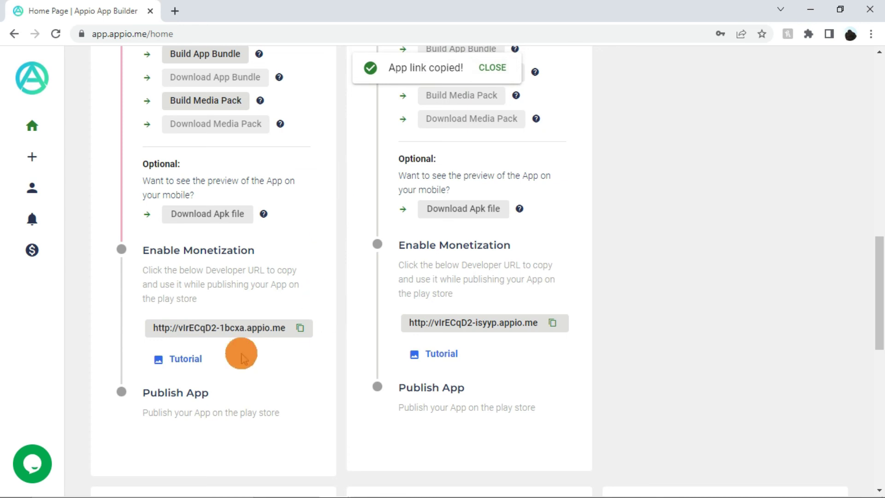
{"action": "left_click", "coordinate": [193, 358]}
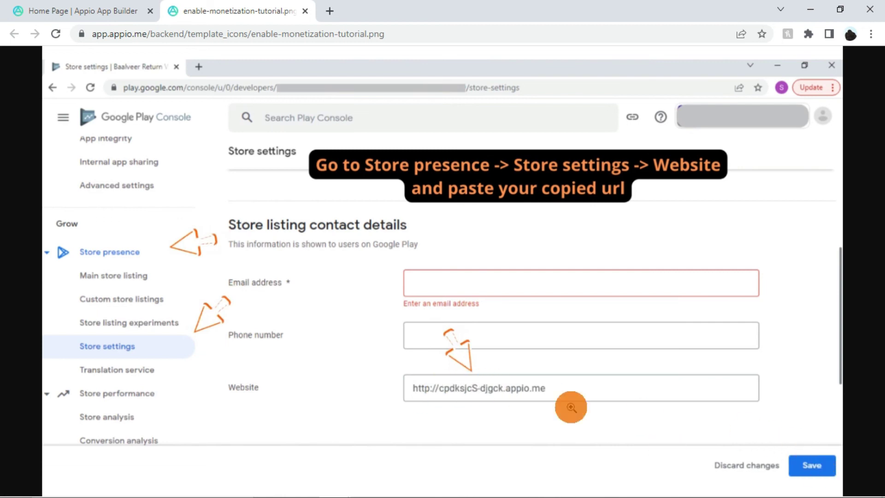
- Close the enable-monetization-tutorial.png tab and go back to the dashboard
{"action": "left_click", "coordinate": [305, 11]}
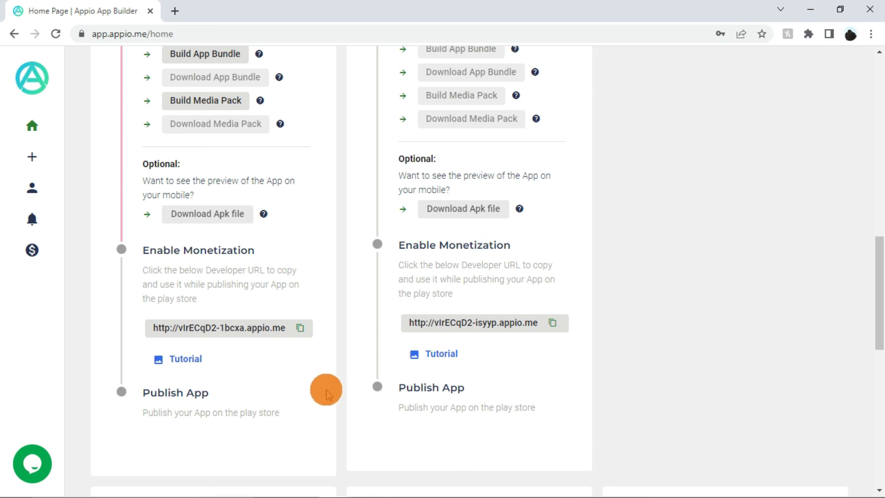
- Collapse the Eleven and RandomNessTen progress panels, reopening and re-closing Eleven's once
{"action": "scroll", "coordinate": [325, 389], "scroll_direction": "up", "scroll_amount": 15}
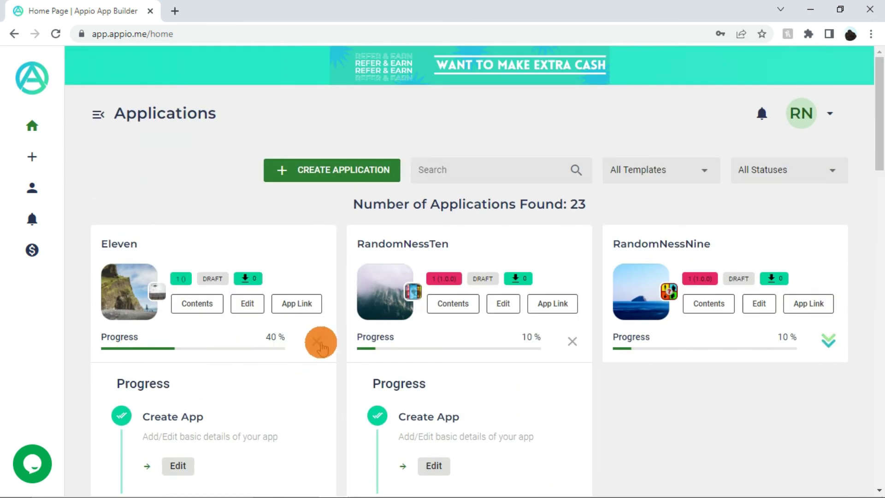
{"action": "left_click", "coordinate": [316, 341]}
{"action": "left_click", "coordinate": [573, 342]}
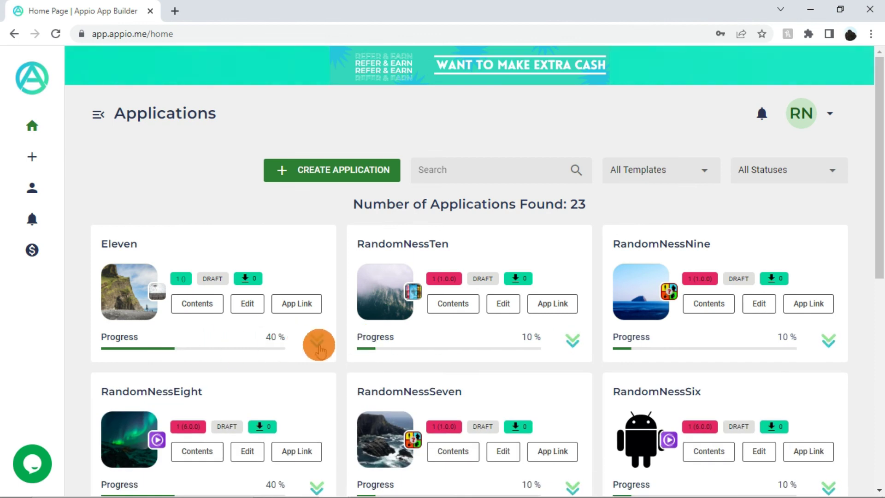
{"action": "left_click", "coordinate": [316, 341]}
{"action": "scroll", "coordinate": [318, 350], "scroll_direction": "down", "scroll_amount": 4}
{"action": "scroll", "coordinate": [318, 355], "scroll_direction": "down", "scroll_amount": 9}
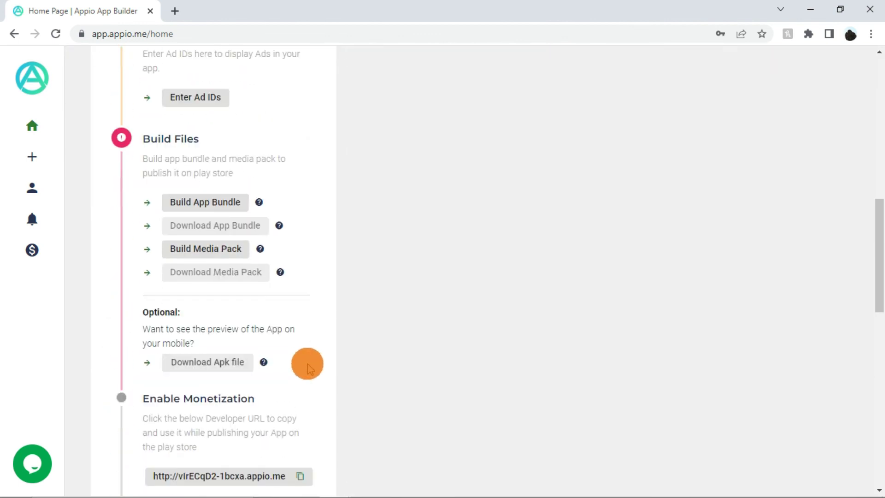
{"action": "scroll", "coordinate": [308, 364], "scroll_direction": "up", "scroll_amount": 8}
{"action": "scroll", "coordinate": [307, 366], "scroll_direction": "up", "scroll_amount": 4}
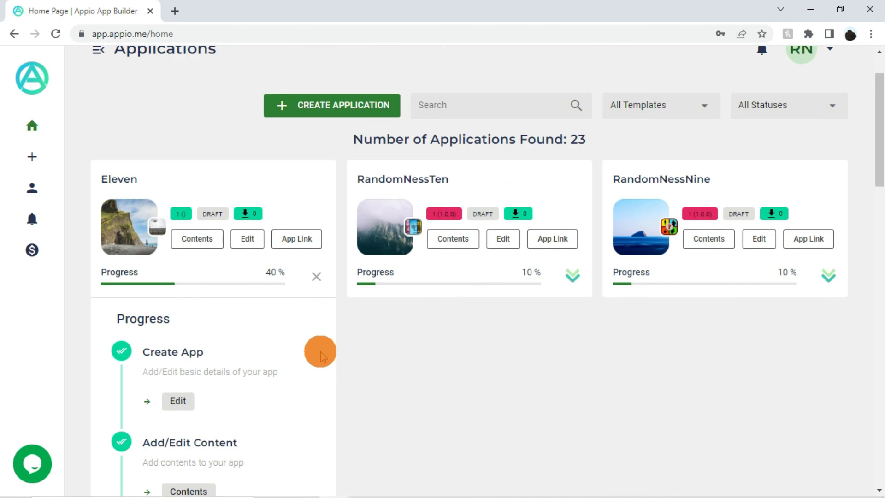
{"action": "left_click", "coordinate": [315, 277]}
{"action": "scroll", "coordinate": [316, 340], "scroll_direction": "down", "scroll_amount": 7}
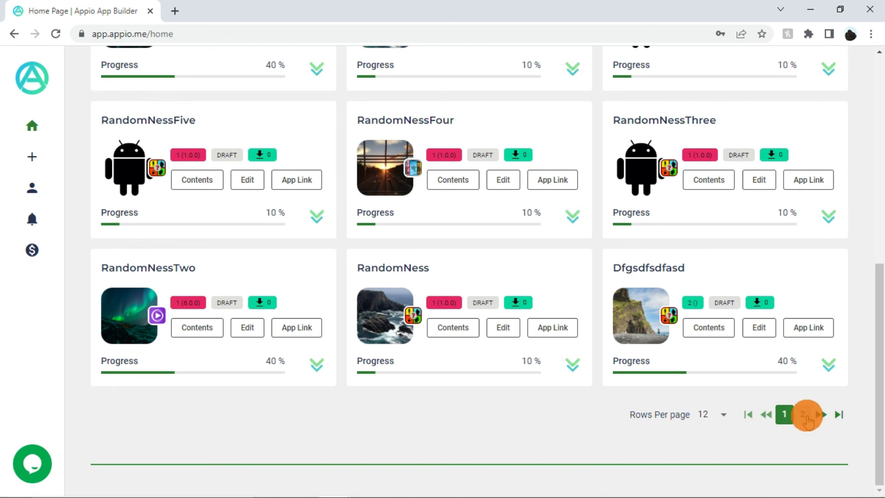
{"action": "left_click", "coordinate": [723, 416]}
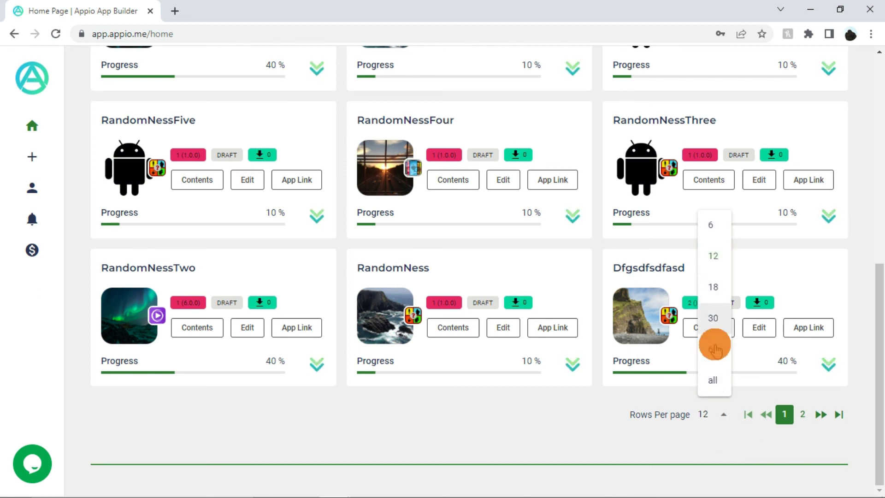
{"action": "left_click", "coordinate": [703, 429]}
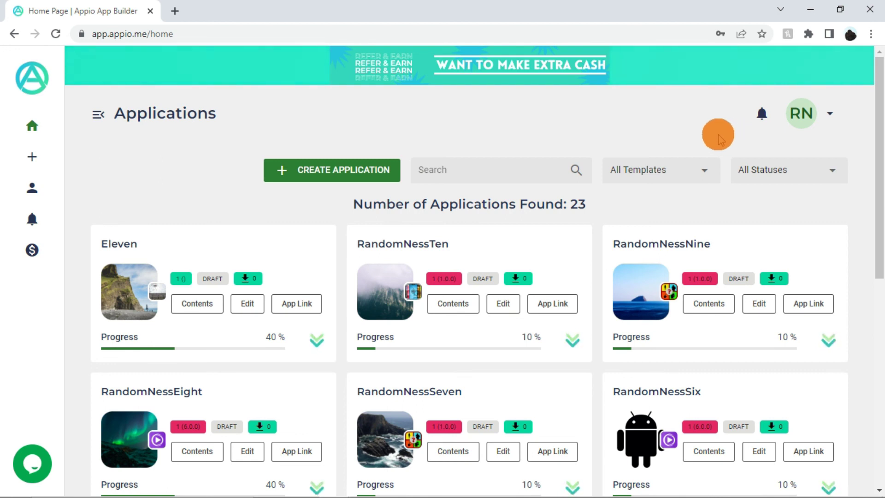
- Copy the Privacy Policy link from the RN profile menu, then open the support chat contact form
{"action": "left_click", "coordinate": [825, 115]}
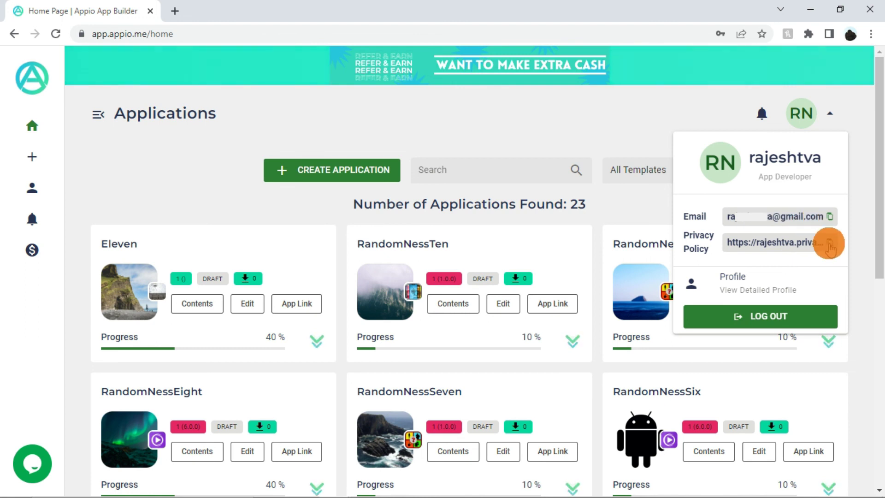
{"action": "left_click", "coordinate": [829, 244]}
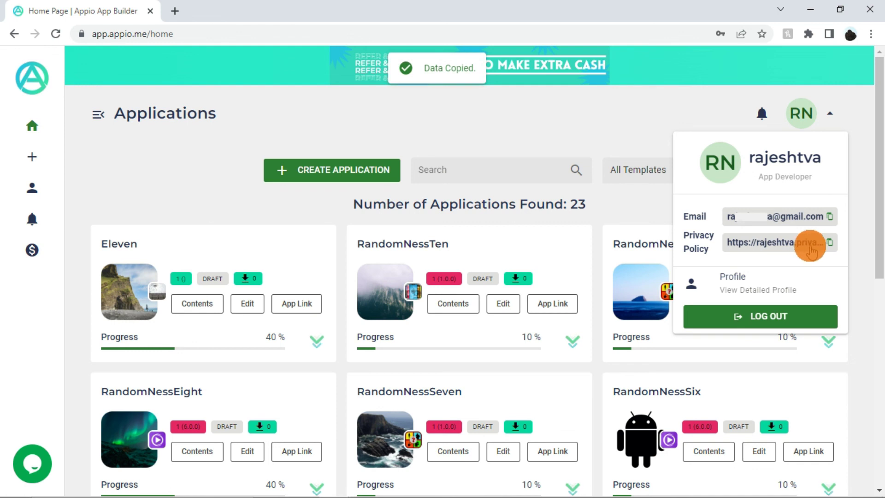
{"action": "left_click", "coordinate": [642, 115]}
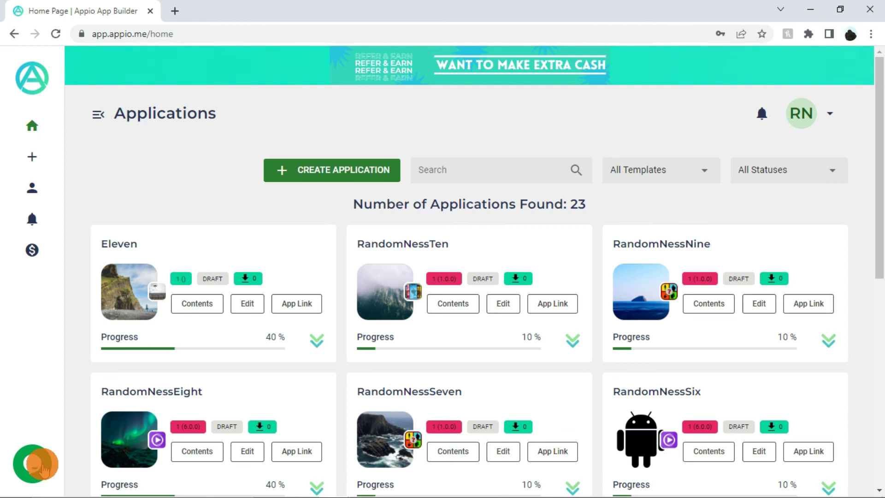
{"action": "left_click", "coordinate": [44, 470]}
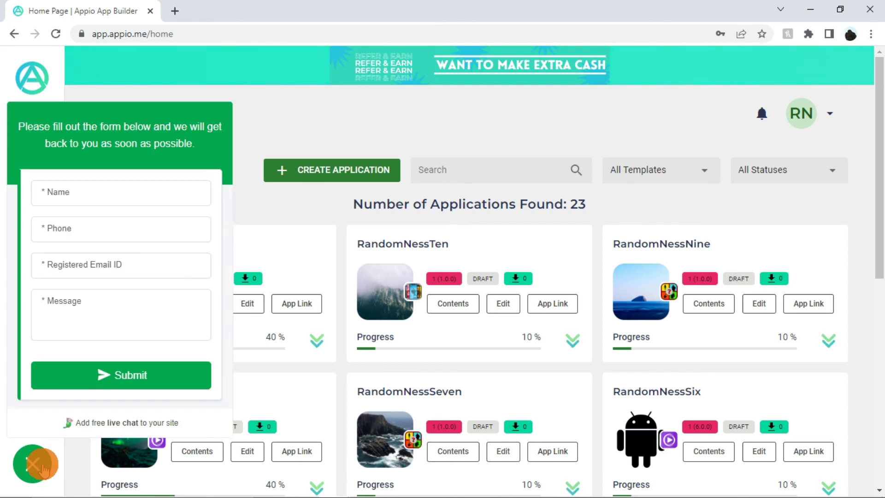